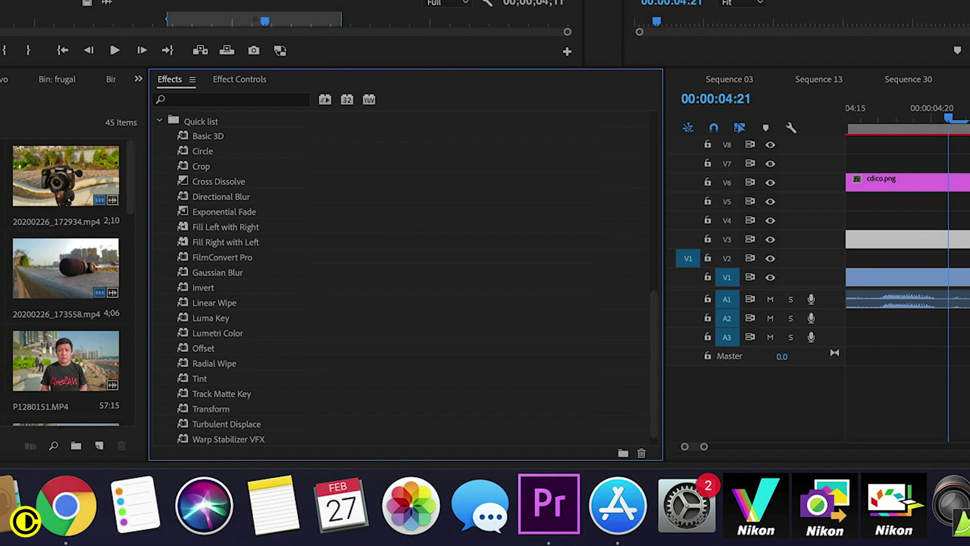
scroll(238, 168, "up", 3)
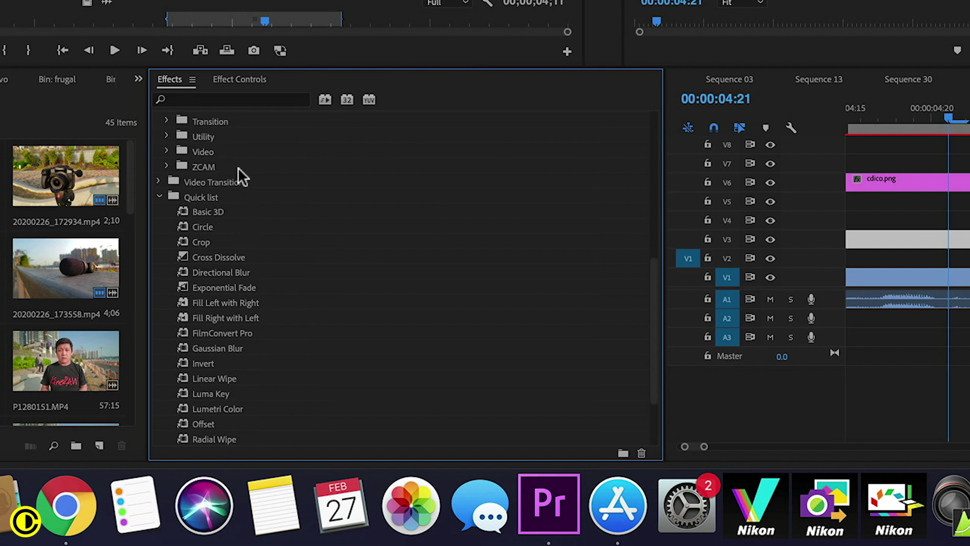
scroll(238, 167, "up", 5)
scroll(239, 168, "down", 3)
scroll(238, 167, "down", 5)
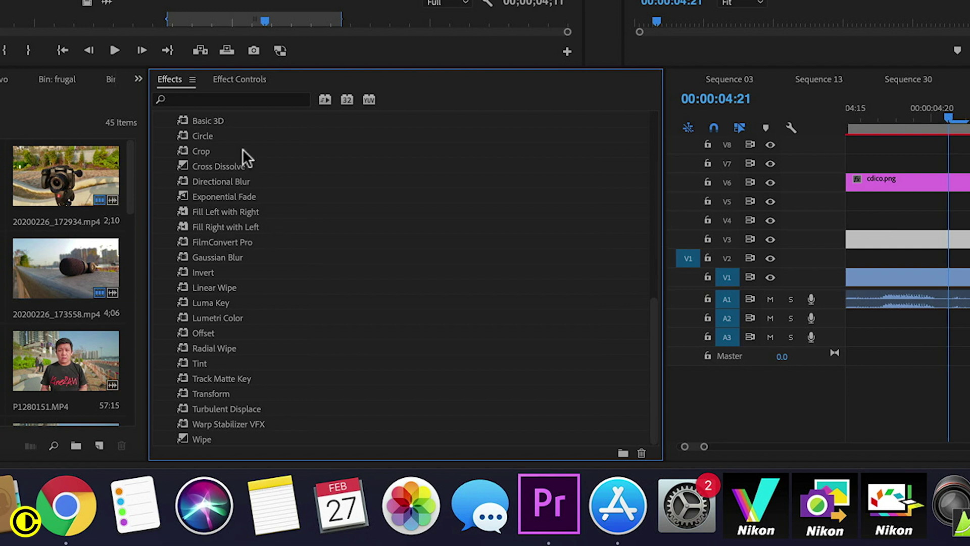
Collapse the Quick list bin in the Effects panel to hide its effects.
left_click(216, 101)
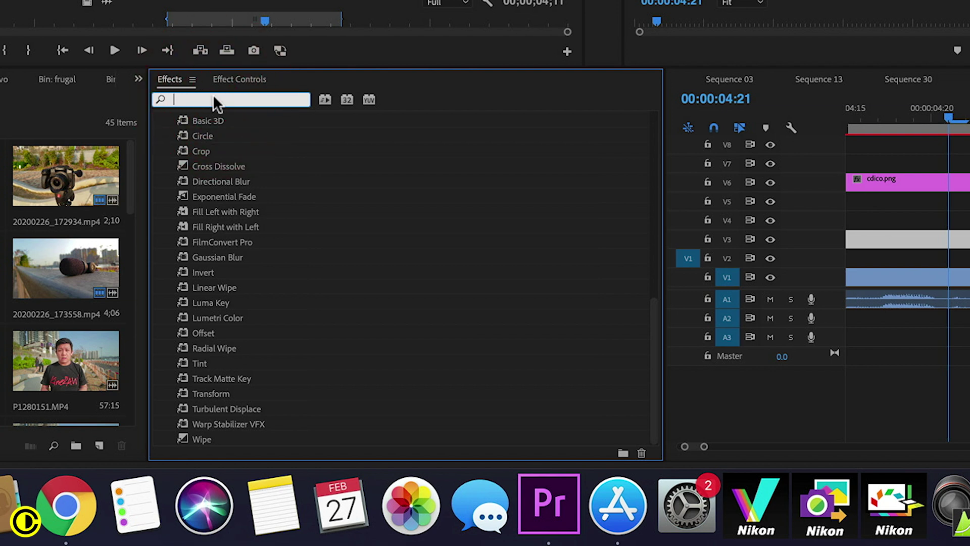
scroll(208, 129, "up", 3)
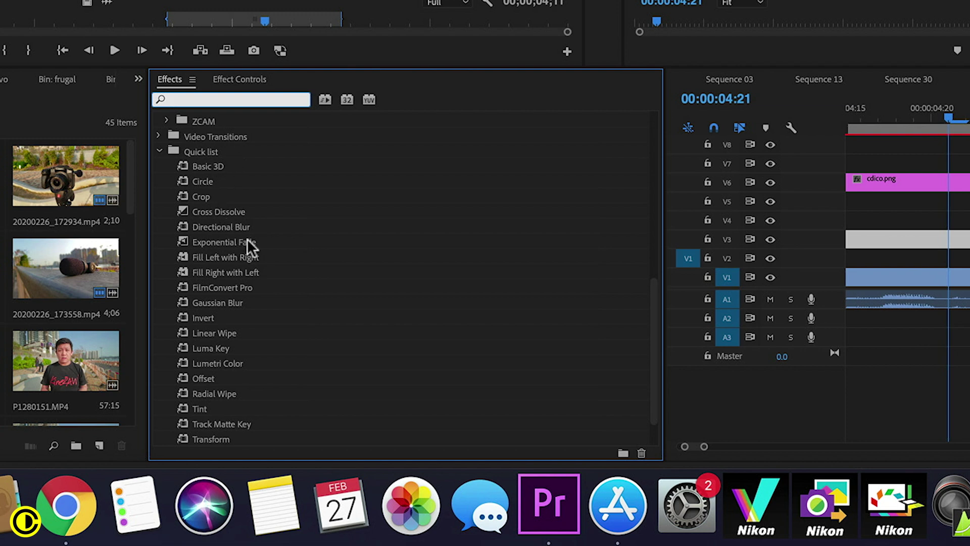
scroll(247, 239, "down", 3)
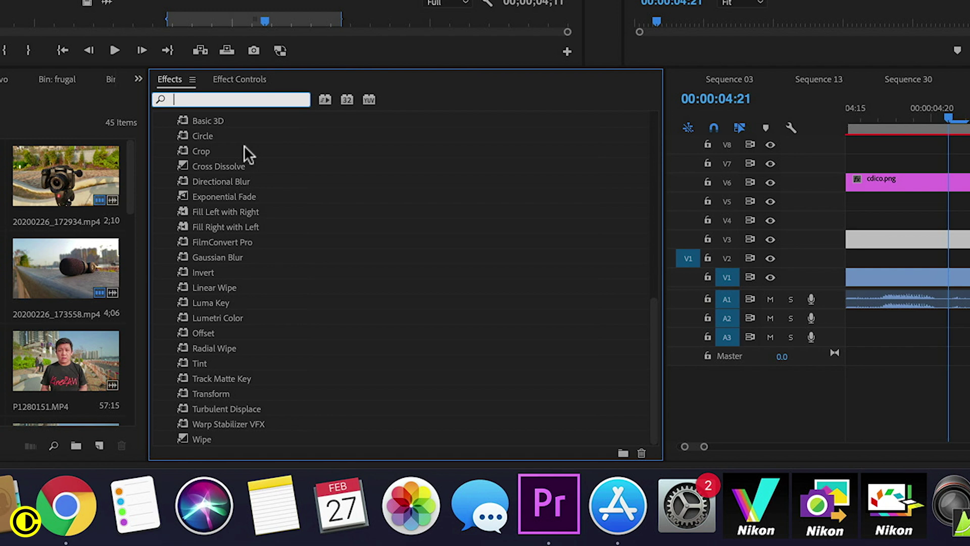
scroll(244, 144, "up", 5)
scroll(244, 145, "up", 5)
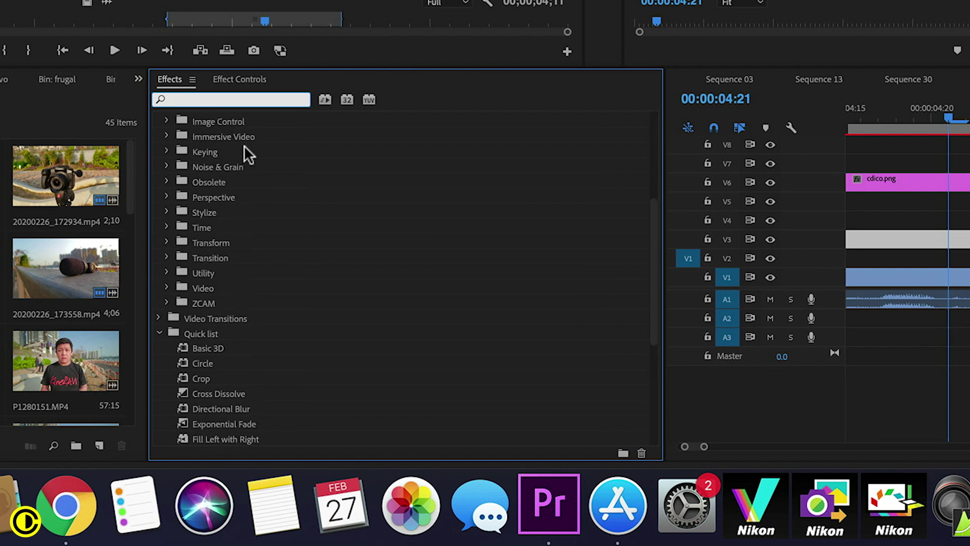
scroll(283, 219, "down", 5)
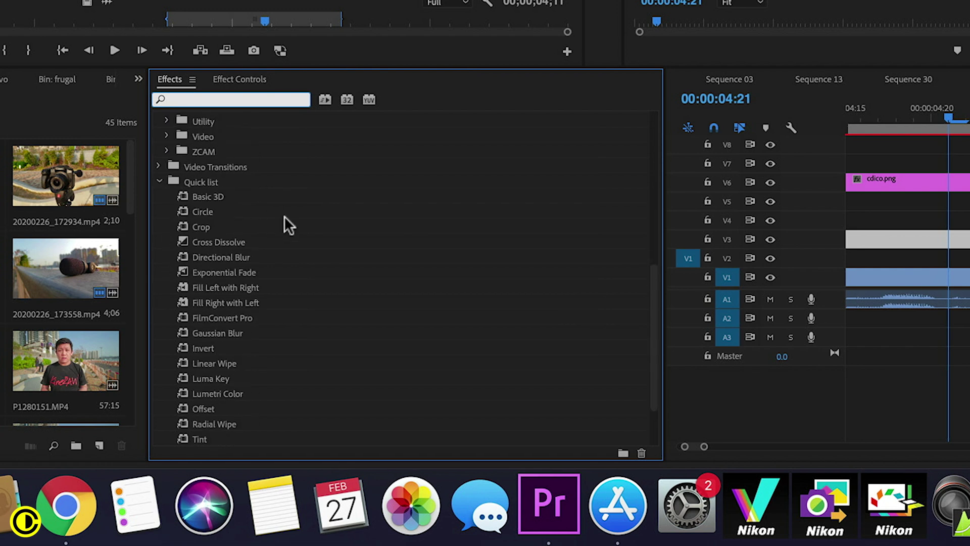
scroll(285, 218, "down", 2)
scroll(236, 271, "down", 1)
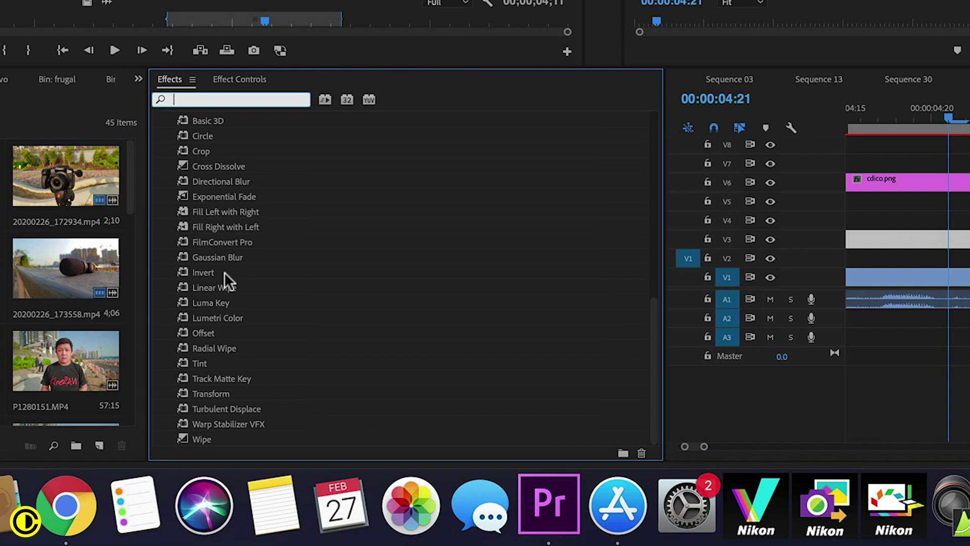
scroll(225, 272, "up", 4)
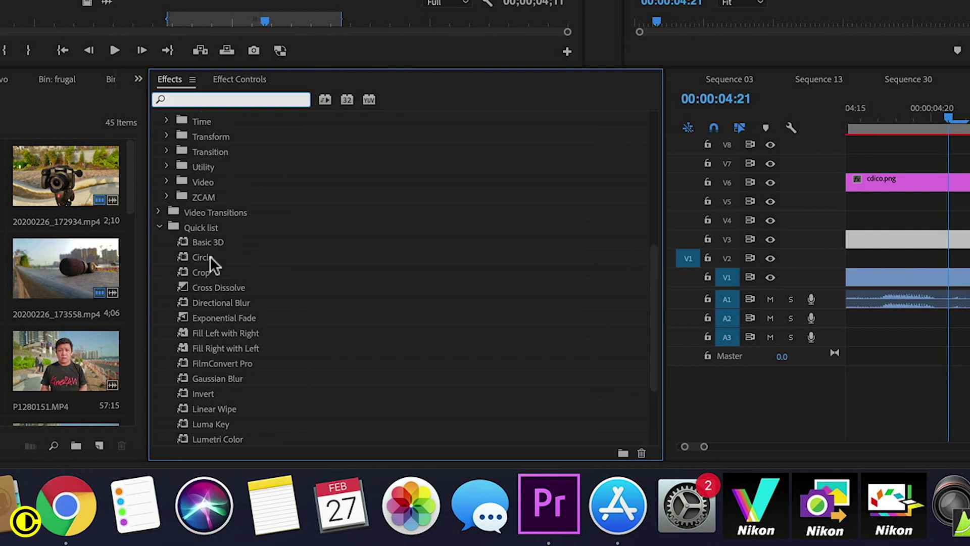
left_click(160, 226)
scroll(212, 238, "up", 5)
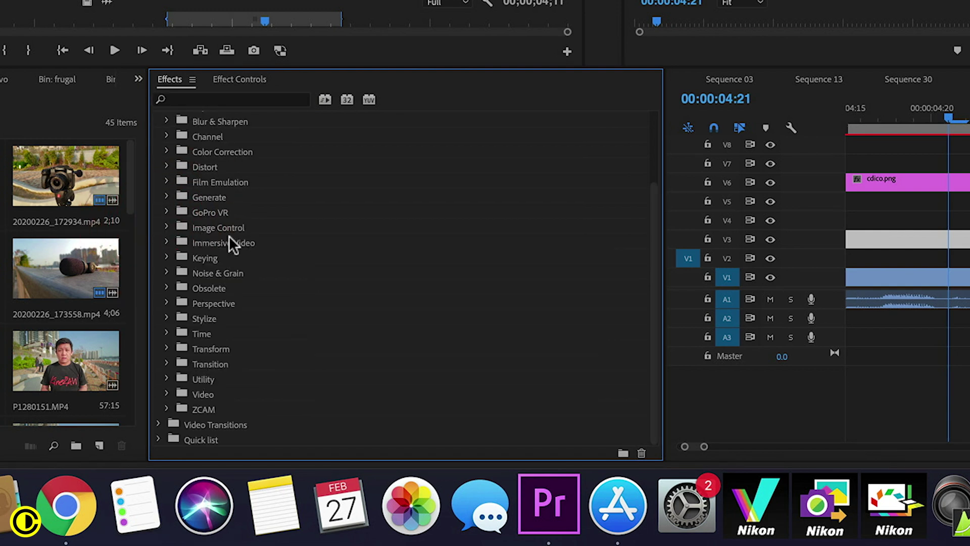
scroll(229, 236, "up", 3)
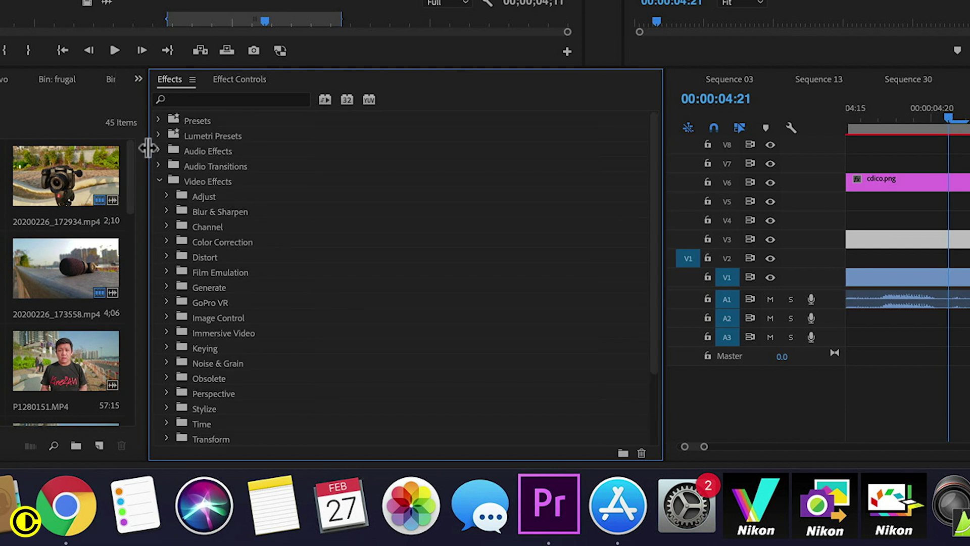
Collapse the Video Effects folder, leaving only top-level categories and Quick list.
left_click(160, 182)
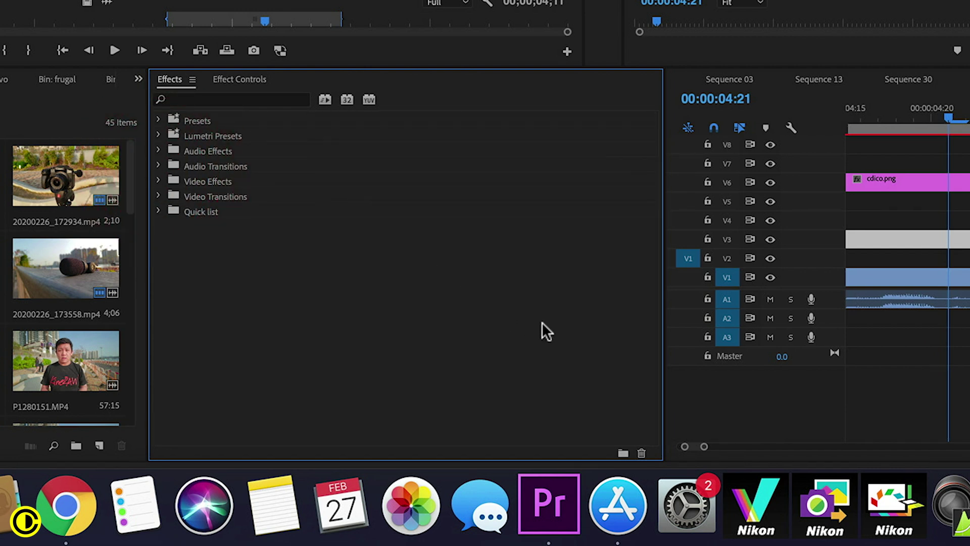
Create a new custom effects bin, keeping the default name 'Custom Bin 02'.
left_click(621, 450)
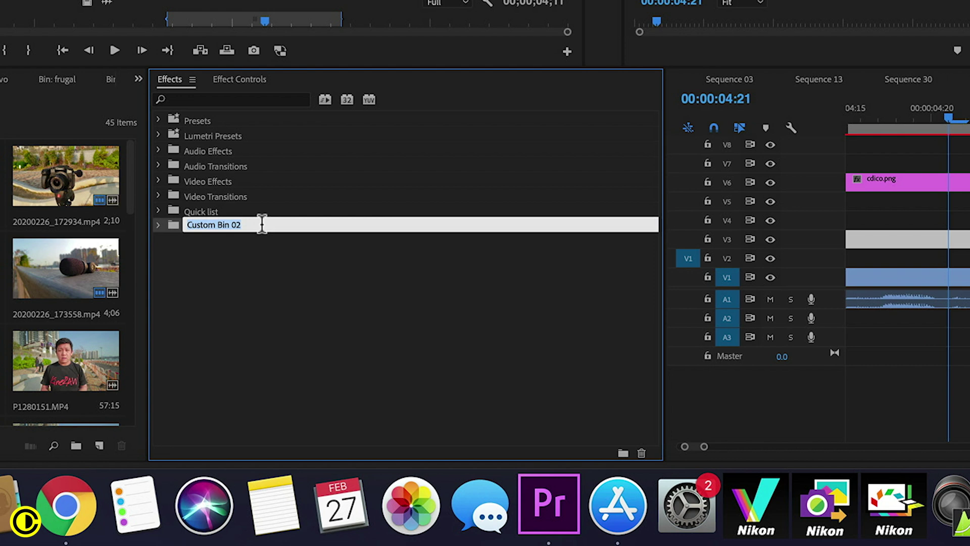
key("Return")
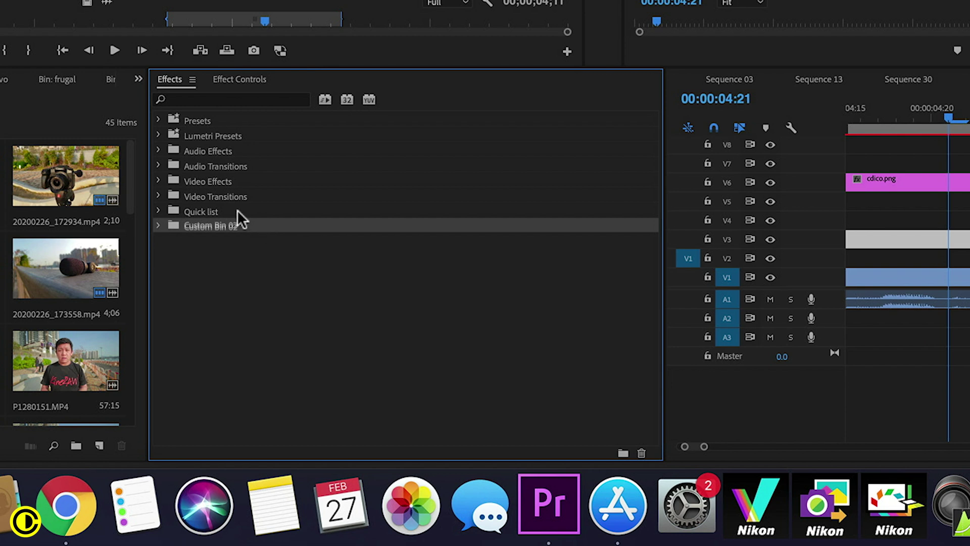
Drag Gaussian Blur from Video Effects > Blur & Sharpen into Custom Bin 02, then collapse Video Effects.
left_click(167, 181)
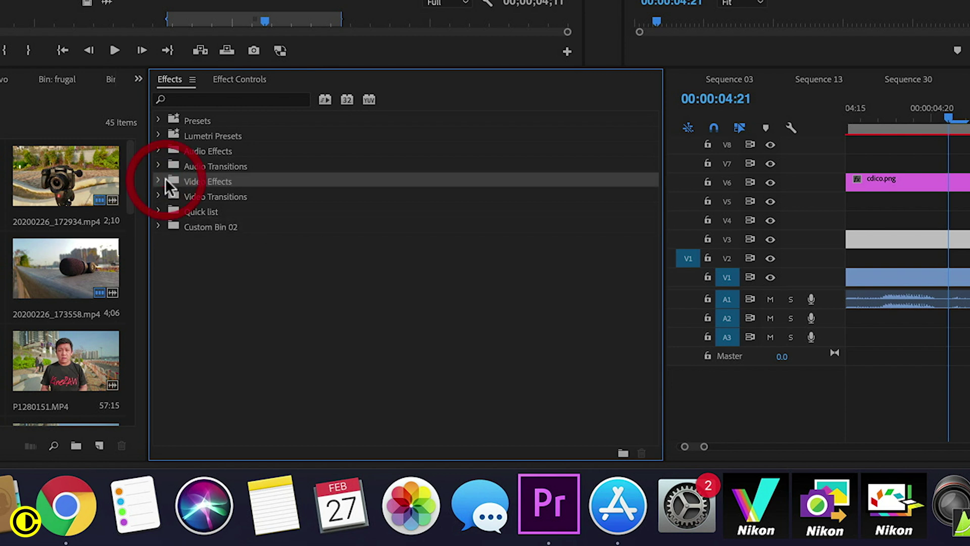
left_click(158, 180)
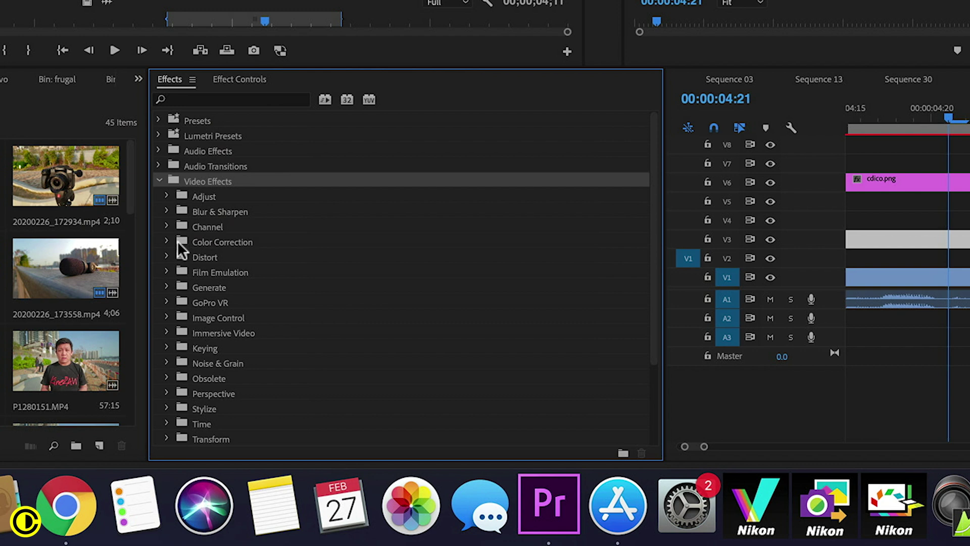
left_click(167, 211)
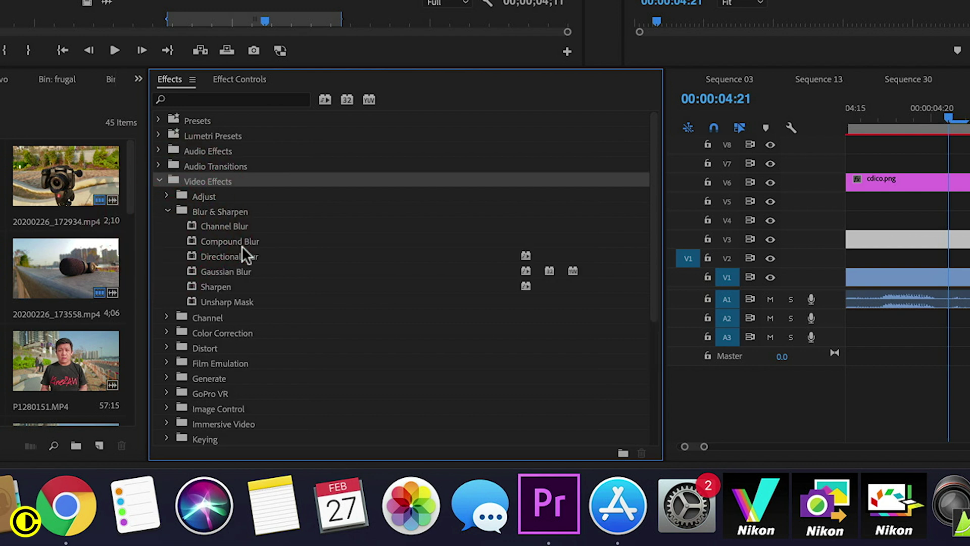
left_click_drag(231, 269, 274, 306)
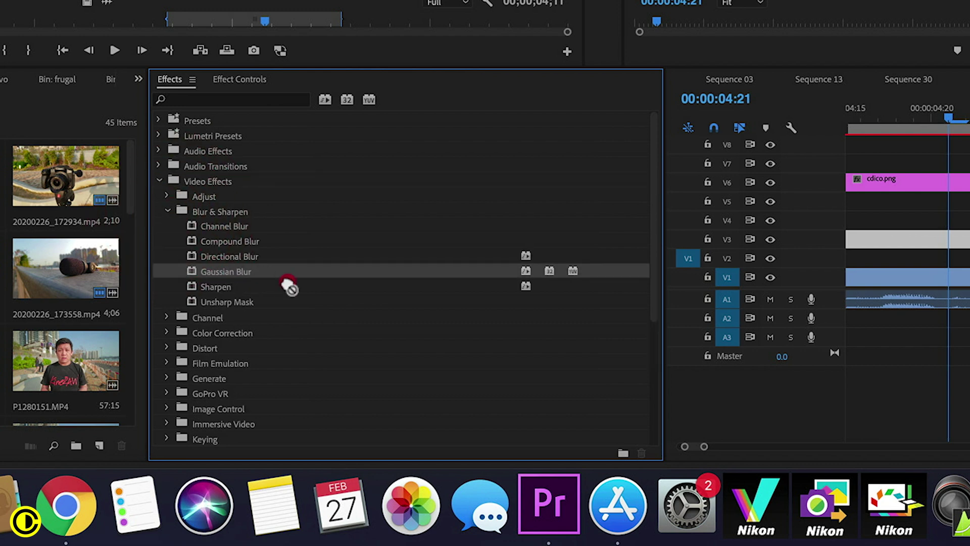
scroll(288, 282, "down", 5)
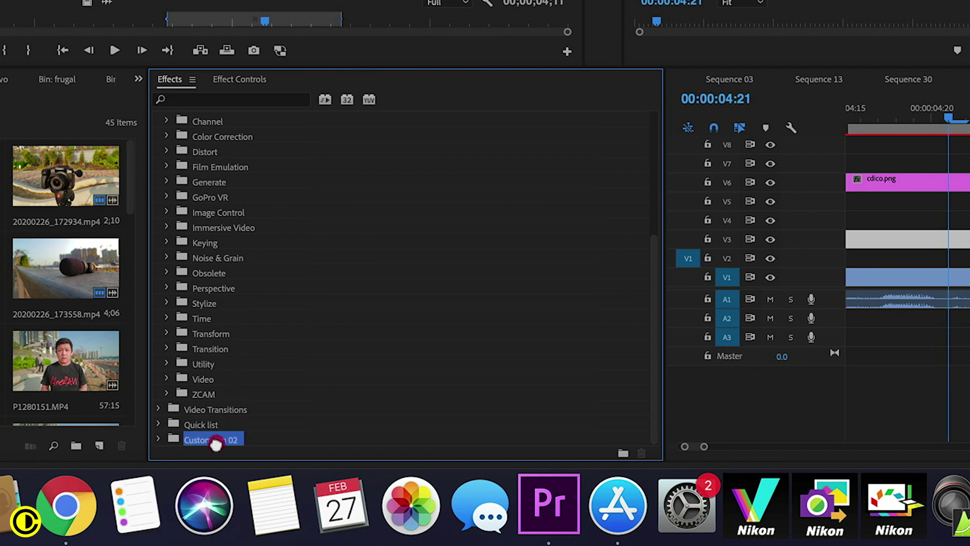
mouse_move(275, 307)
left_mouse_down()
mouse_move(217, 445)
mouse_move(161, 436)
left_mouse_up()
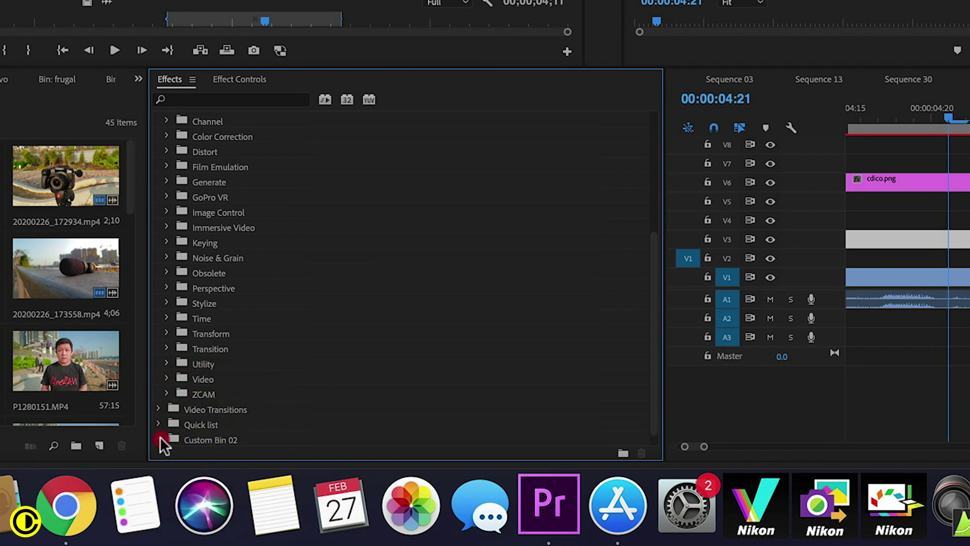
scroll(266, 353, "up", 5)
left_click(161, 181)
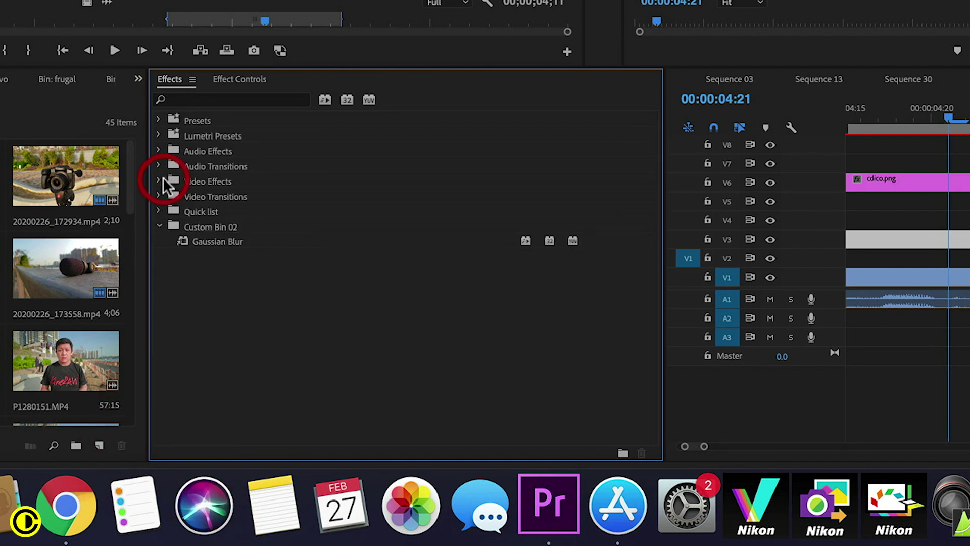